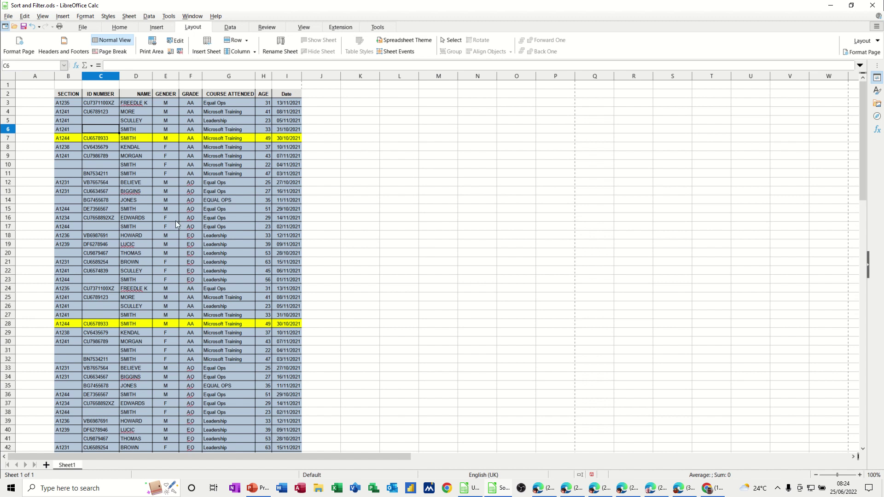
Preview both printed pages in an enlarged print dialog, then close it without printing
key(ctrl+p)
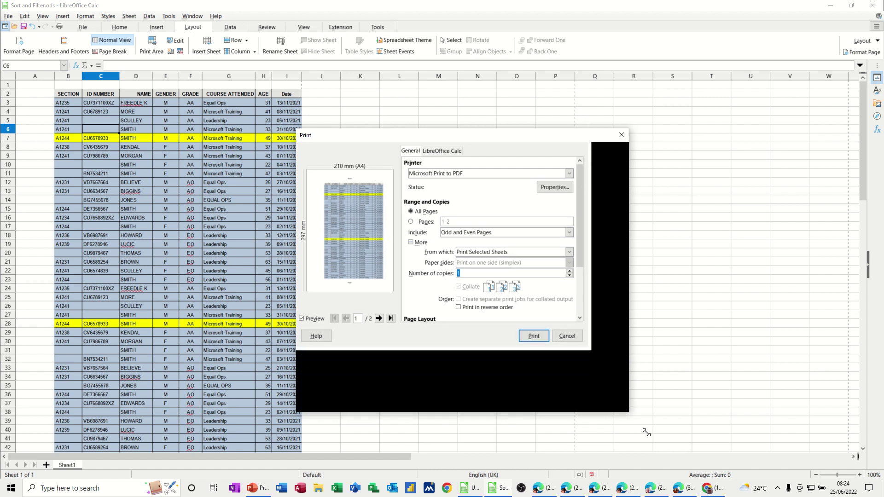
drag(588, 349, 697, 464)
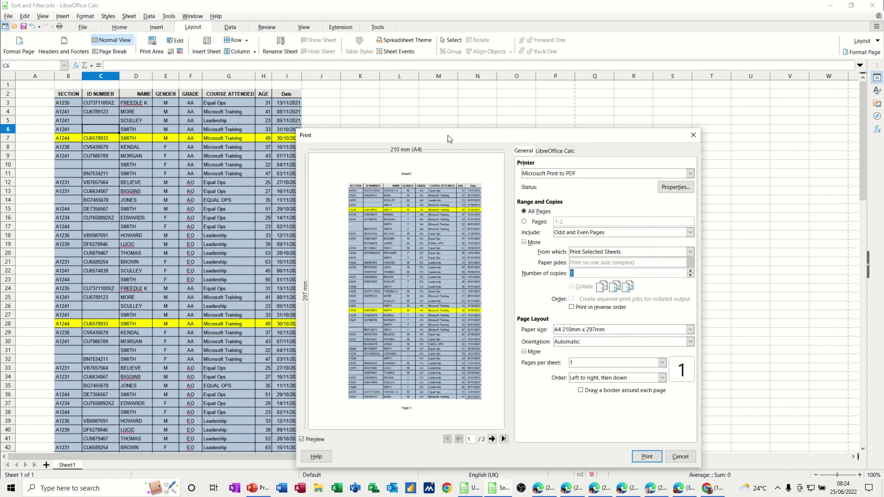
drag(449, 138, 432, 101)
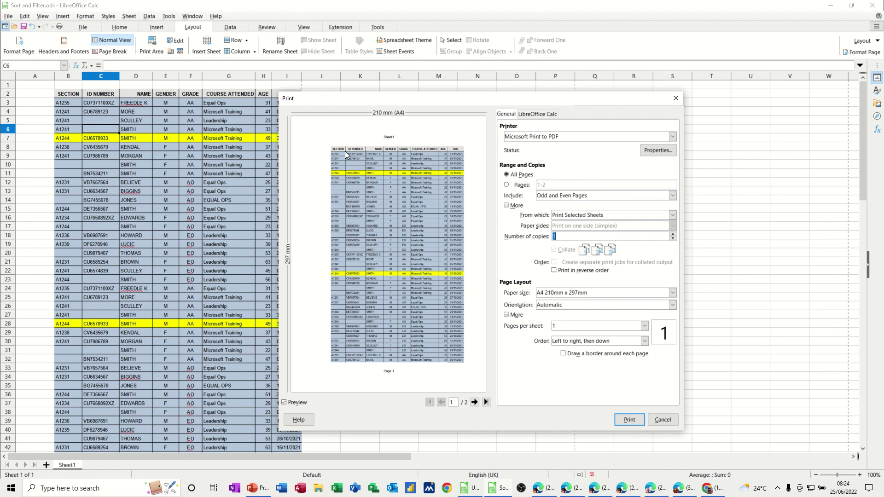
click(474, 402)
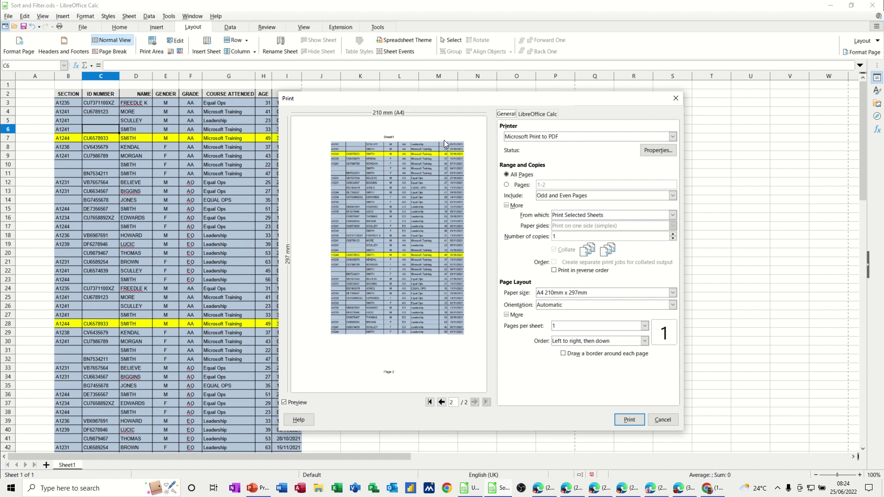
click(661, 419)
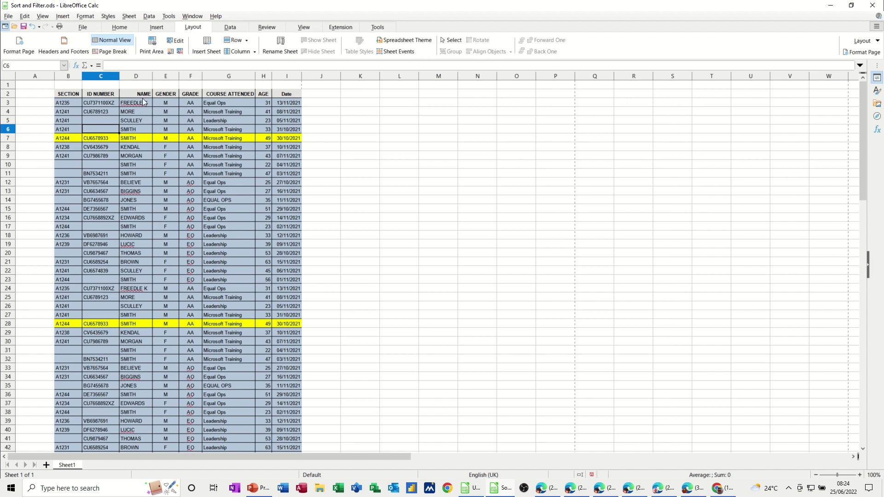
In Edit Print Ranges, set Rows to Repeat to user-defined row $2 and apply
click(178, 40)
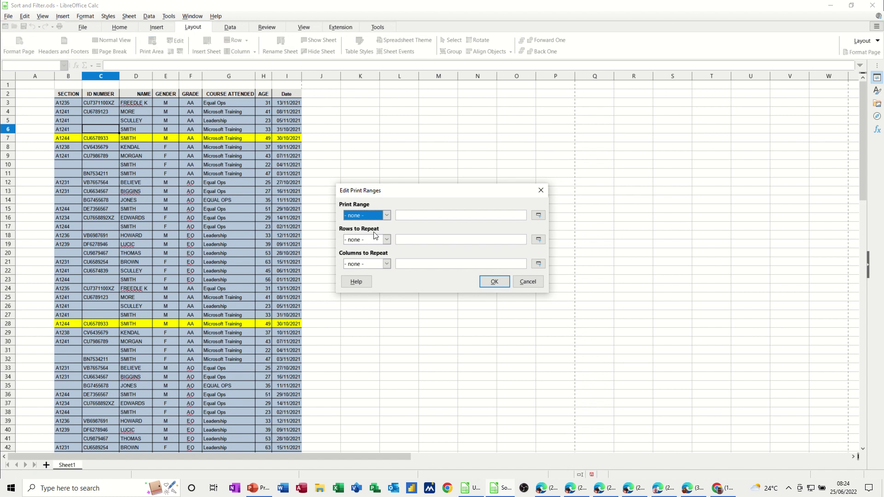
click(387, 240)
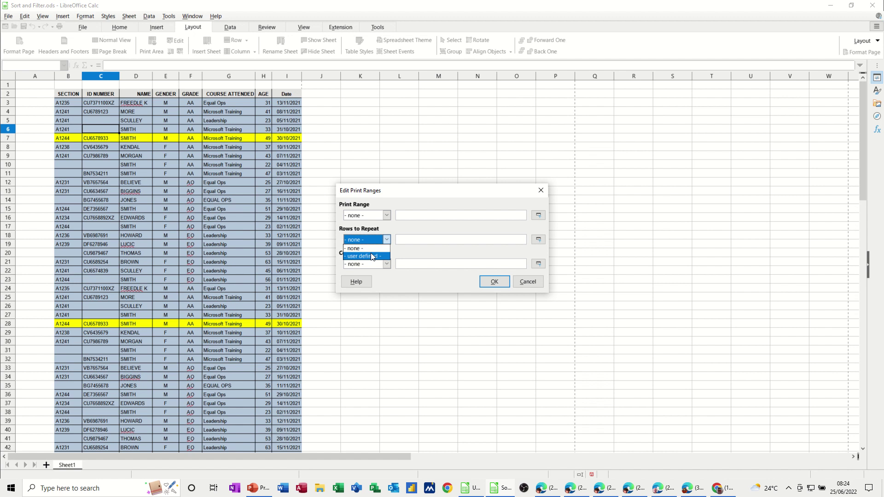
click(373, 256)
click(405, 241)
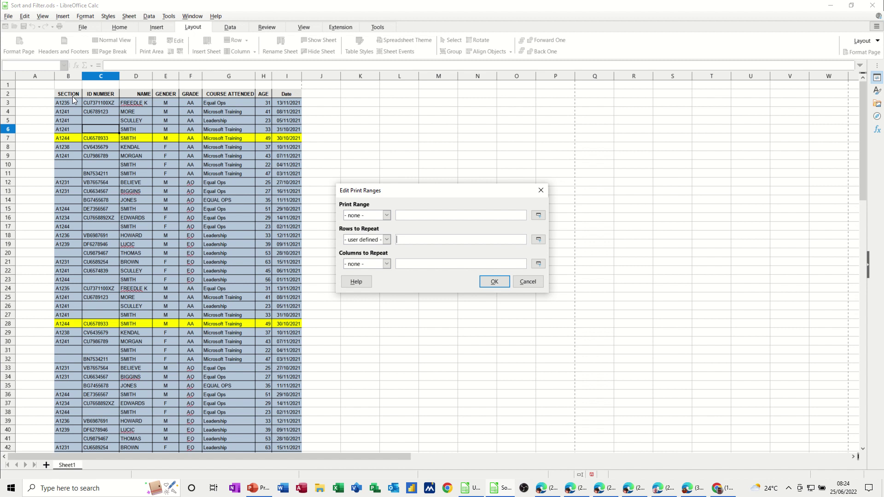
click(68, 94)
click(492, 284)
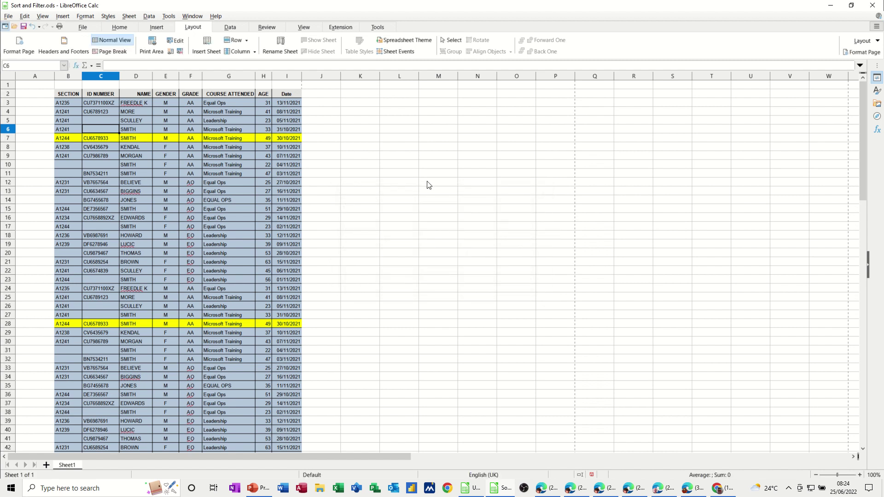
key(ctrl+p)
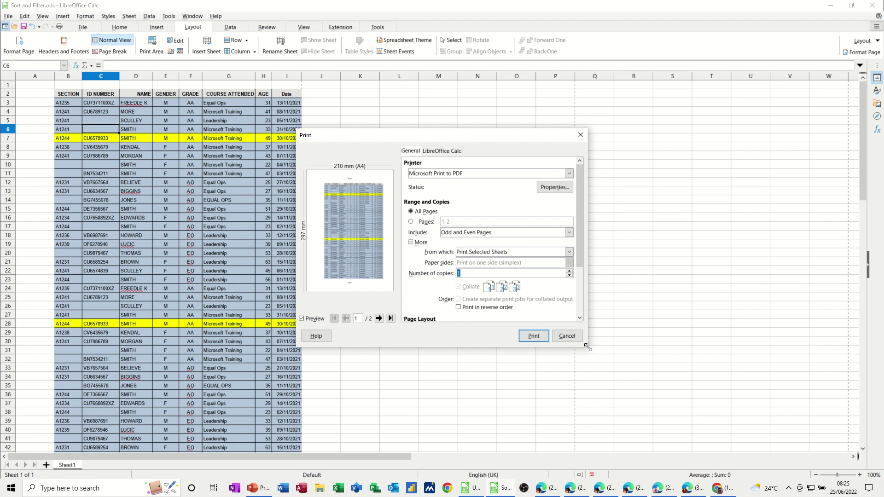
drag(586, 346, 740, 469)
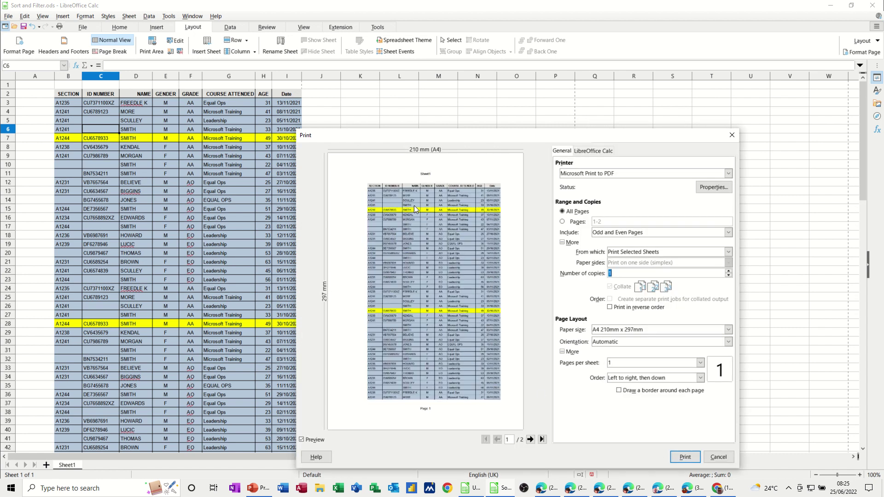
click(530, 439)
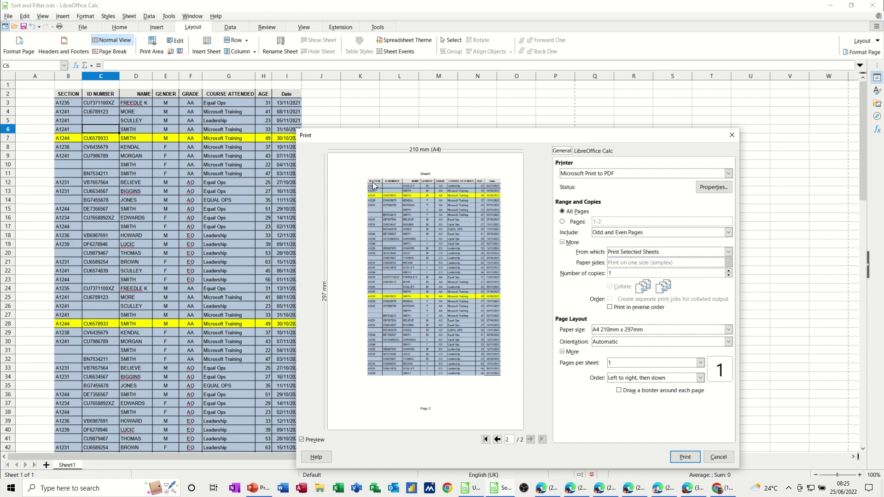
click(718, 456)
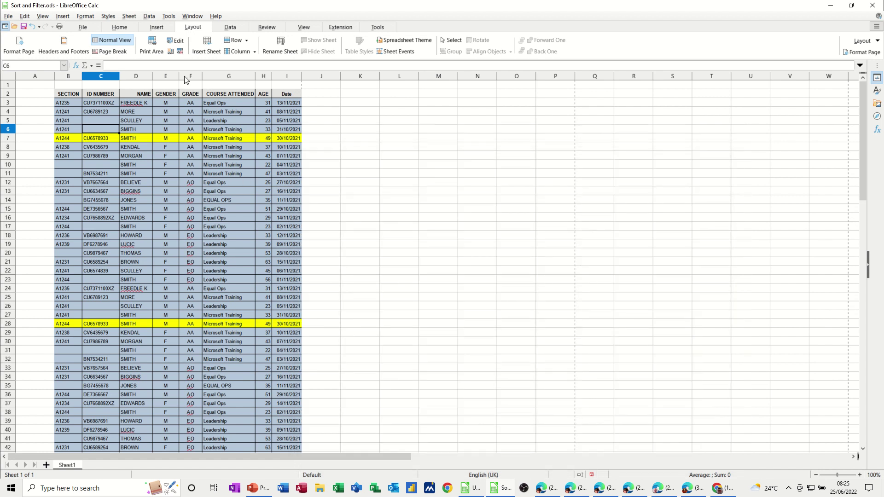
click(180, 41)
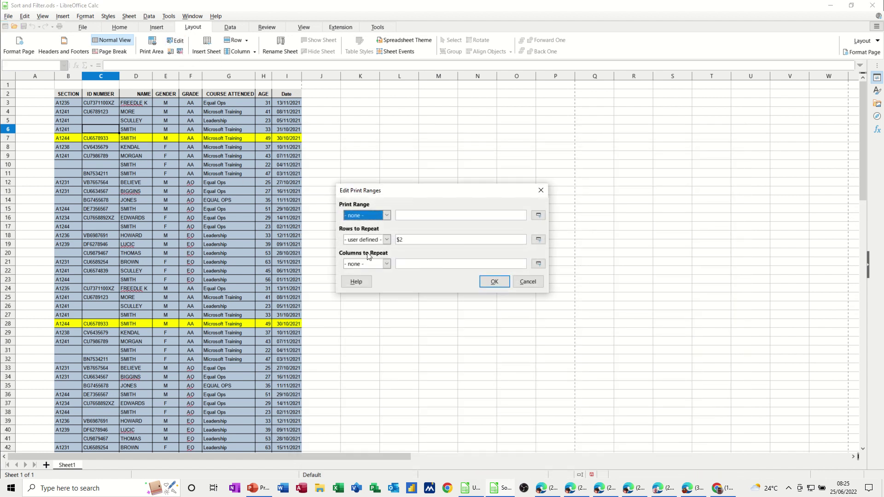
click(386, 240)
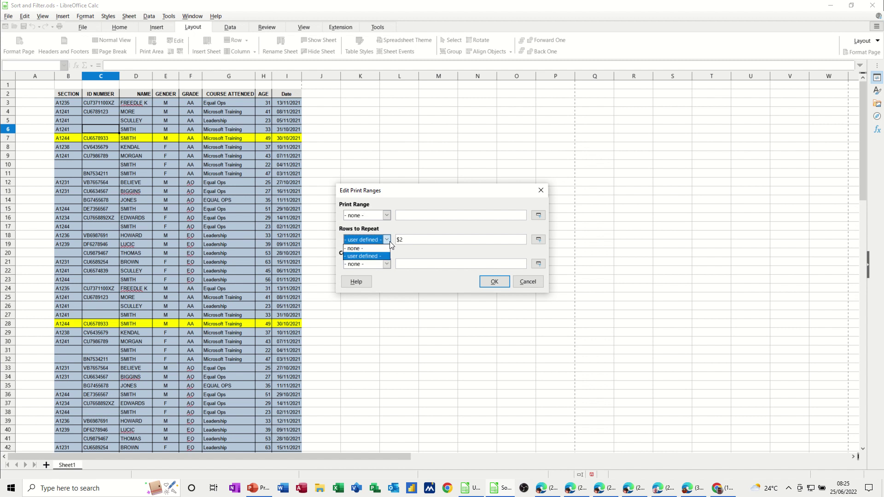
click(370, 256)
click(386, 265)
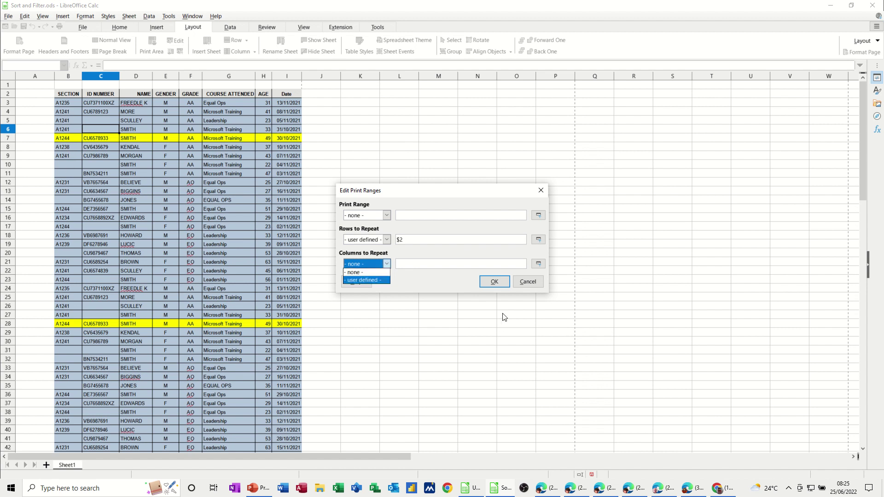
click(522, 283)
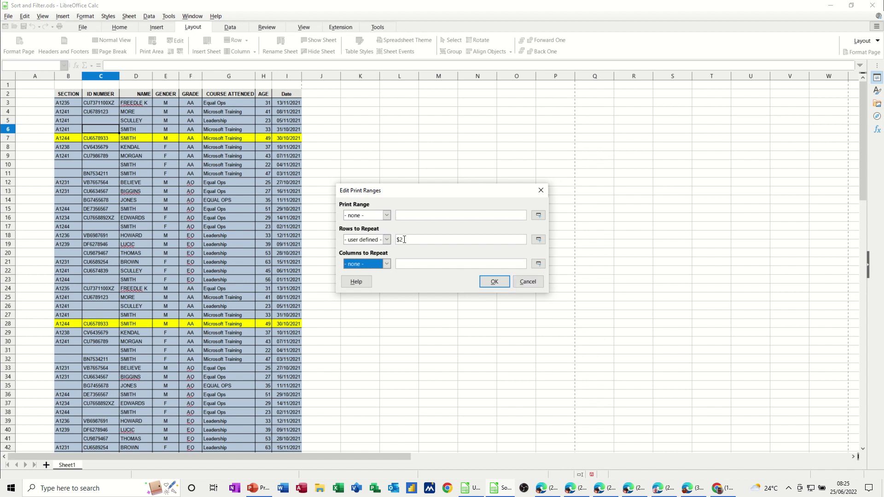
click(529, 284)
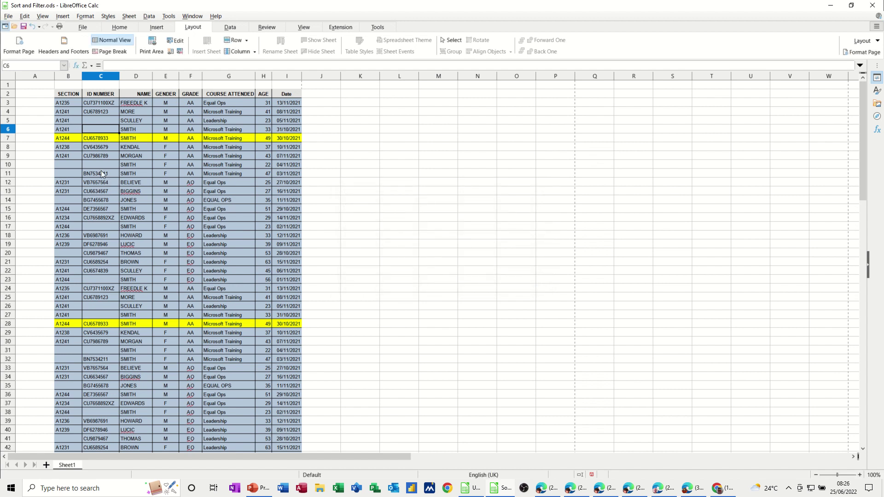
Define the cells C9:H22 as the print area
drag(83, 156, 261, 269)
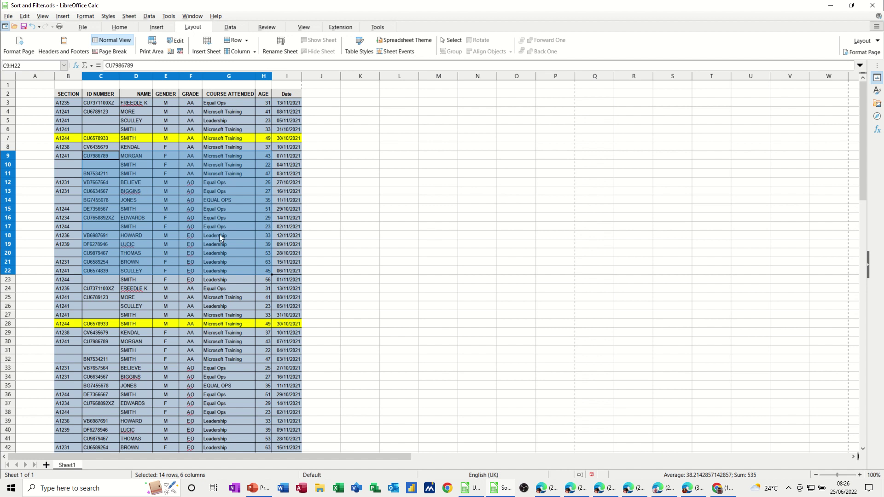
click(154, 51)
Preview the single page showing the C9:H22 block with headings in an enlarged print dialog
key(ctrl+p)
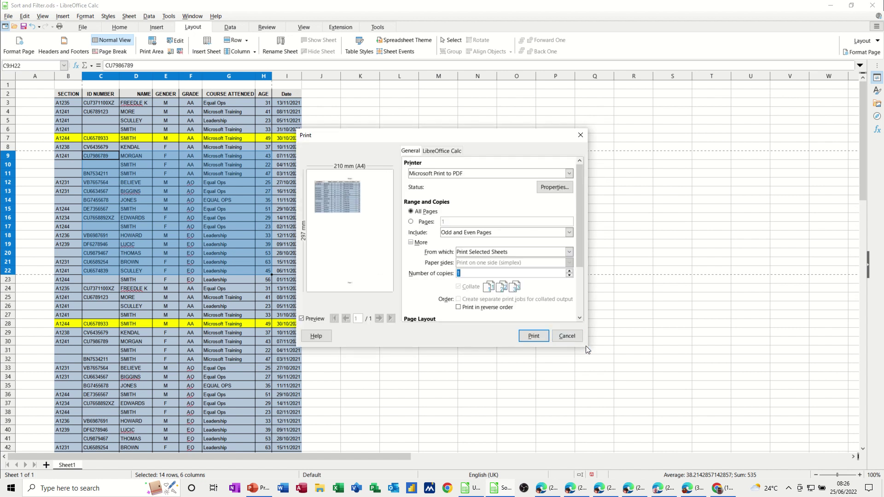
drag(587, 347, 721, 451)
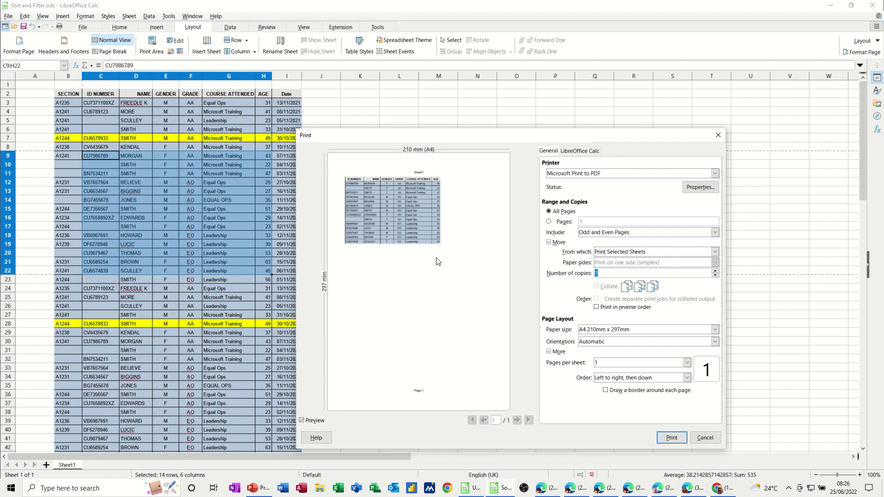